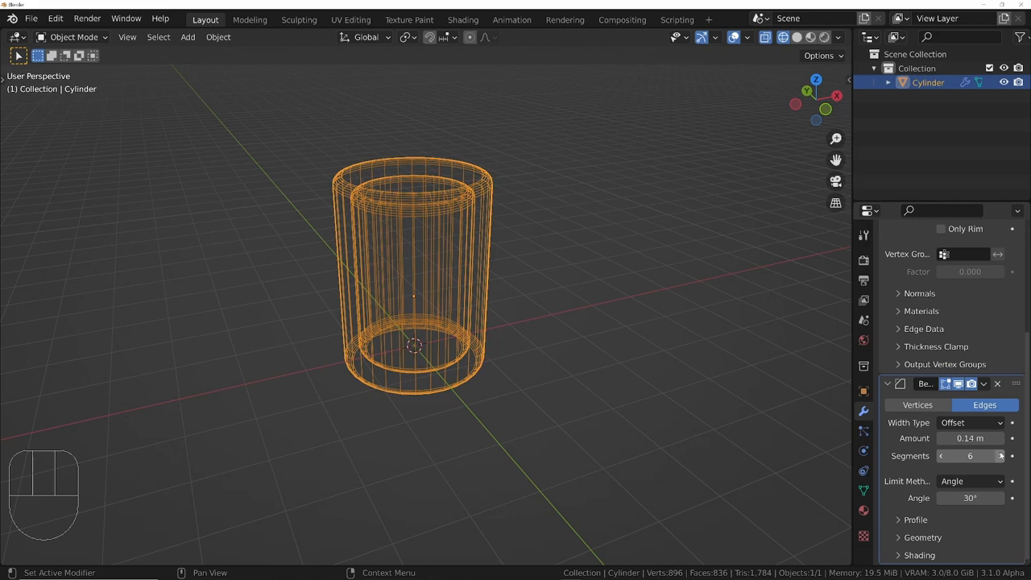
# Step: Add a Reflection Plane light probe and scale it up to cover the table
pyautogui.press('s')
pyautogui.click(516, 459)
pyautogui.hotkey('shift', 'a')
pyautogui.press('s')
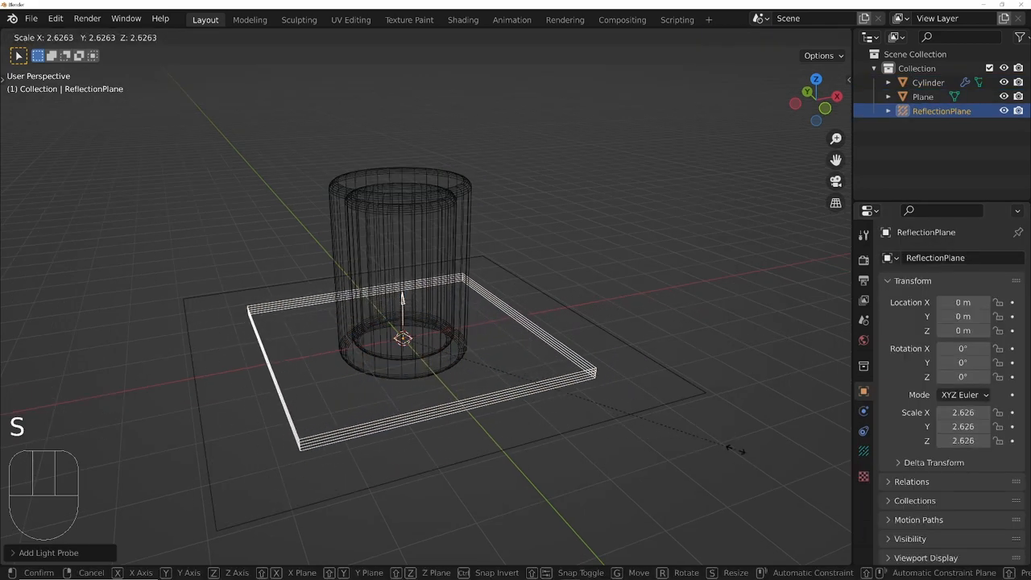
pyautogui.click(121, 483)
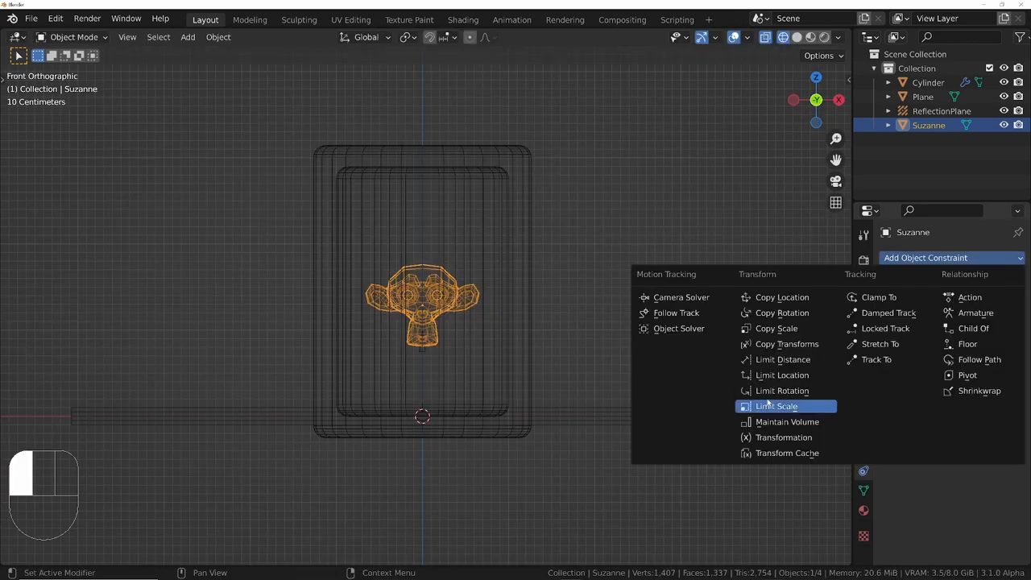
# Step: Constrain Suzanne with Limit Location and record its side-to-side G moves during playback
pyautogui.click(781, 375)
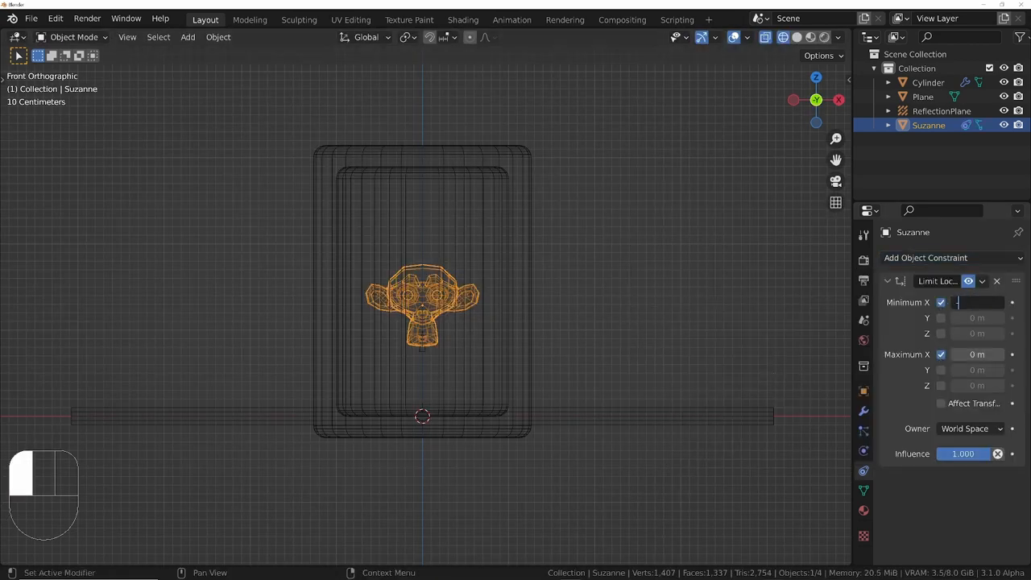
pyautogui.press('g')
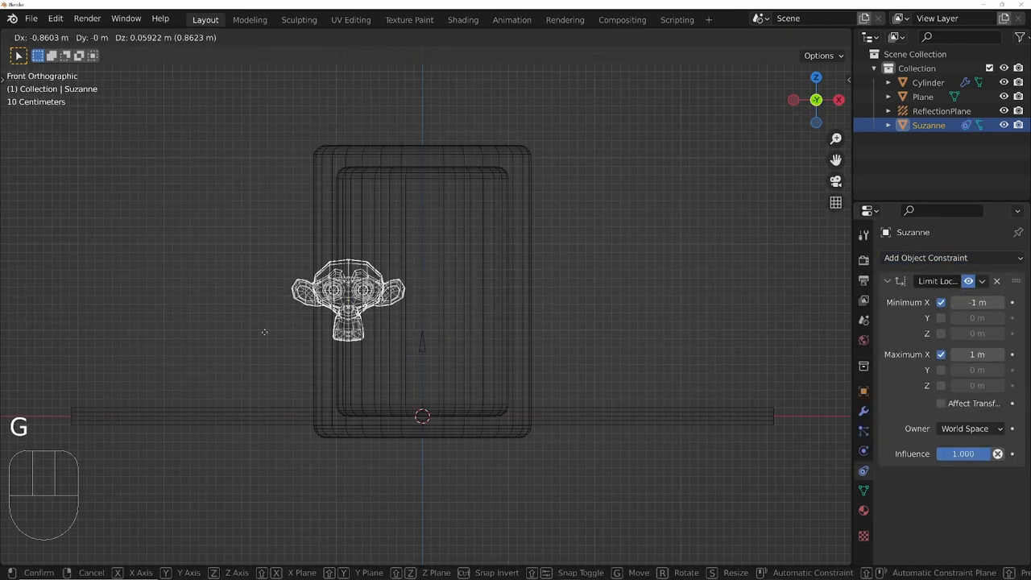
pyautogui.press('space')
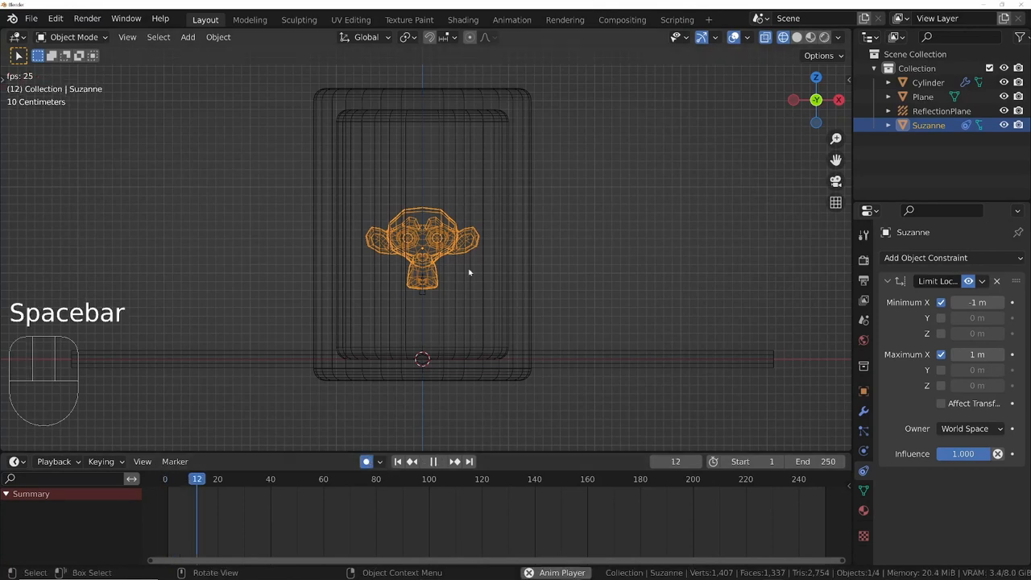
pyautogui.press('g')
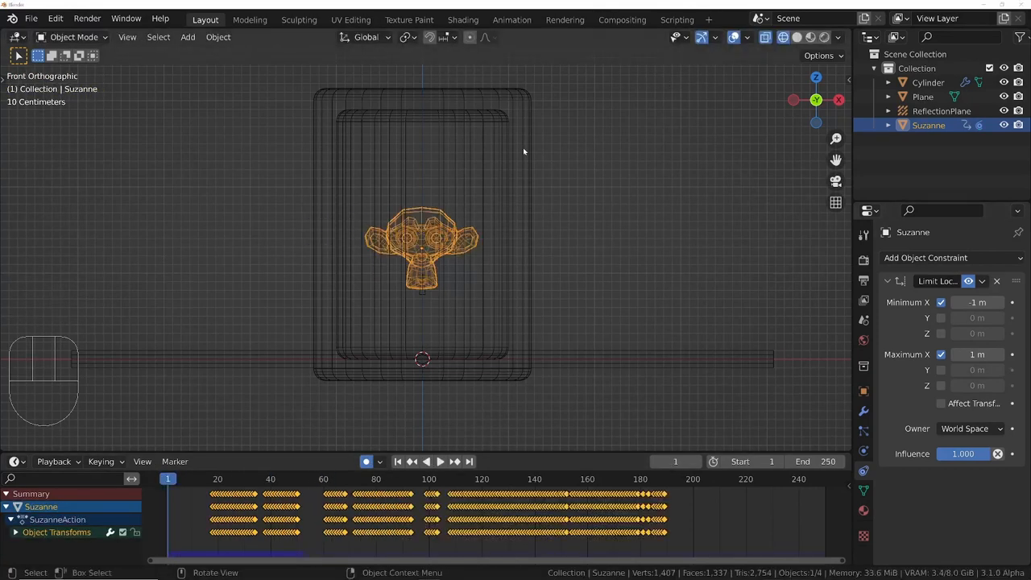
# Step: Give the jar cylinder physics so Suzanne's particle burst collides with it, and play the result
pyautogui.click(522, 147)
pyautogui.click(864, 452)
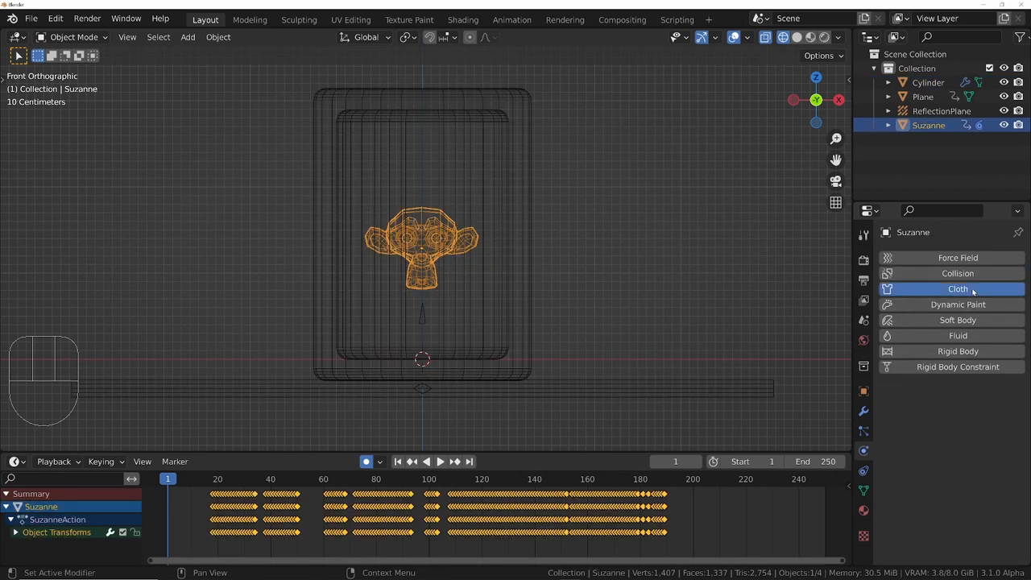
pyautogui.click(972, 290)
pyautogui.press('space')
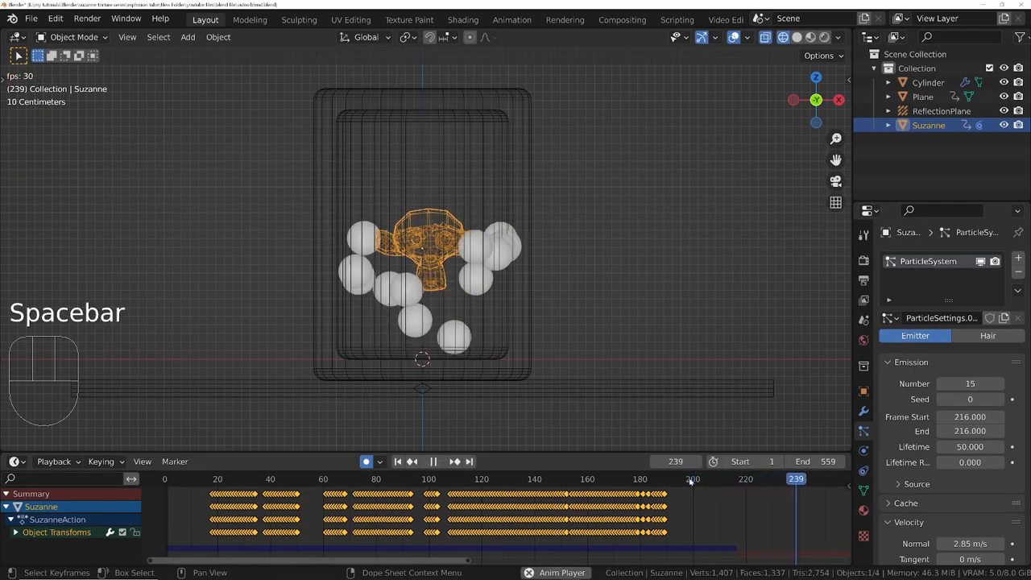
# Step: Jump to frame 194 and play back Suzanne's explosion from there
pyautogui.press('space')
pyautogui.click(678, 480)
pyautogui.press('space')
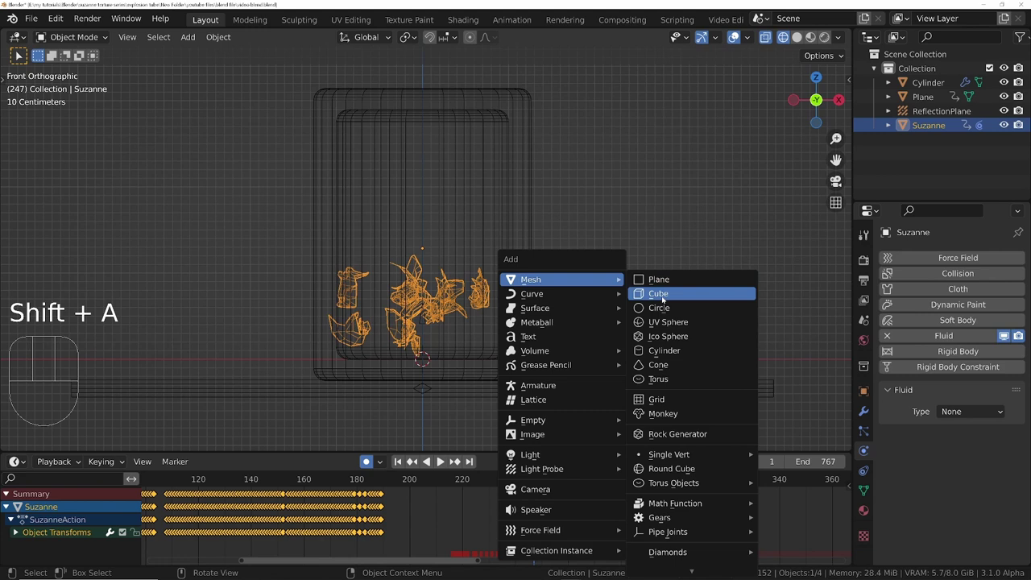
# Step: Add a cube scaled around the jar and make it a liquid fluid domain
pyautogui.click(658, 293)
pyautogui.press('s')
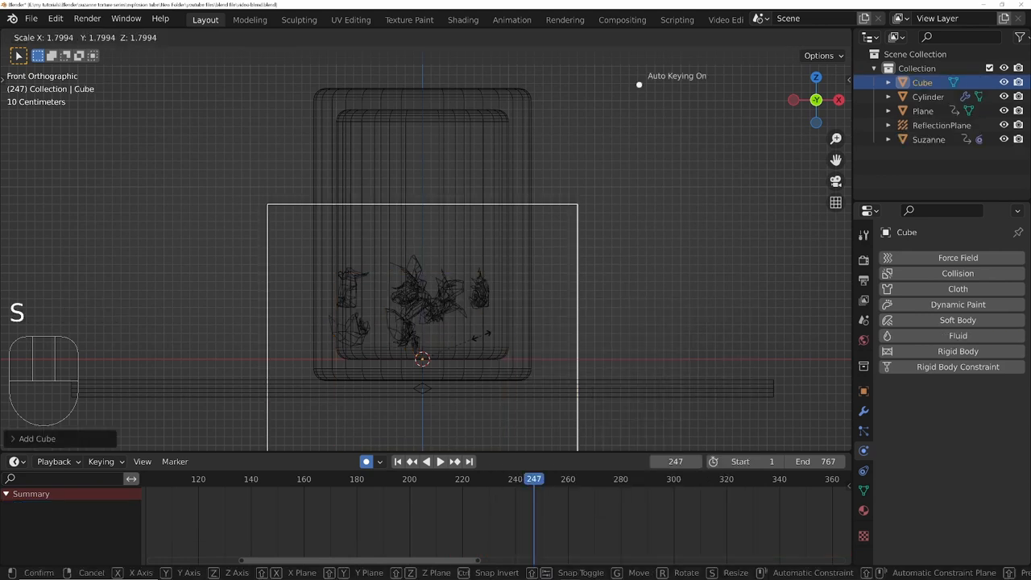
pyautogui.click(637, 246)
pyautogui.click(957, 335)
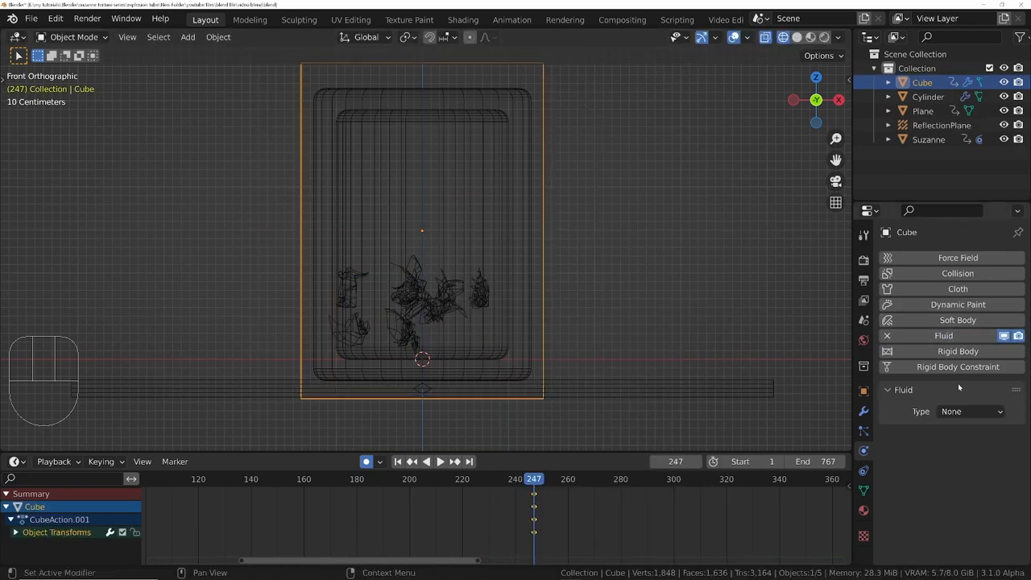
pyautogui.click(970, 411)
pyautogui.click(966, 434)
pyautogui.click(970, 454)
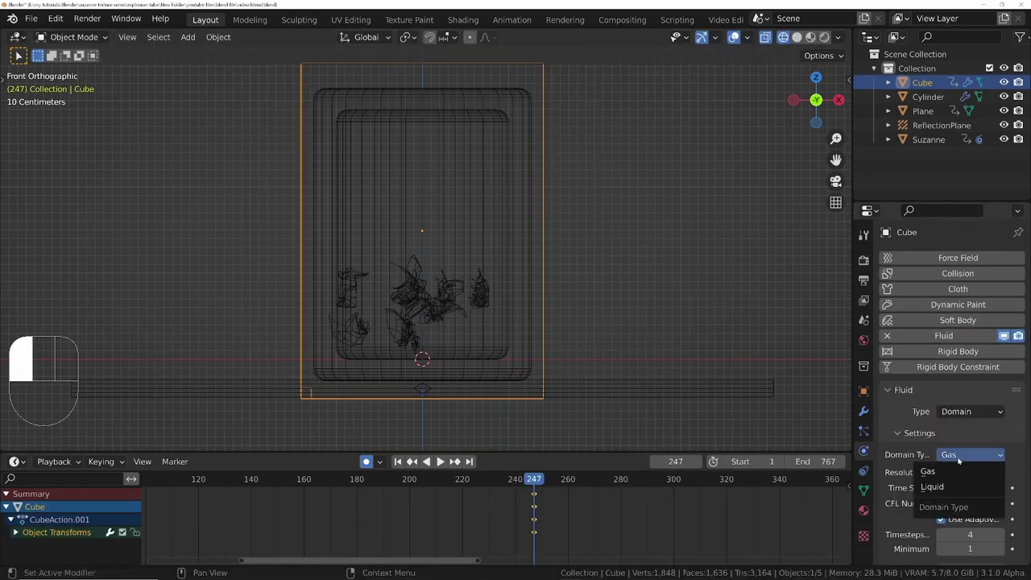
# Step: Make Suzanne a liquid Flow source and start the domain cache at frame 215
pyautogui.click(958, 335)
pyautogui.click(971, 410)
pyautogui.click(961, 459)
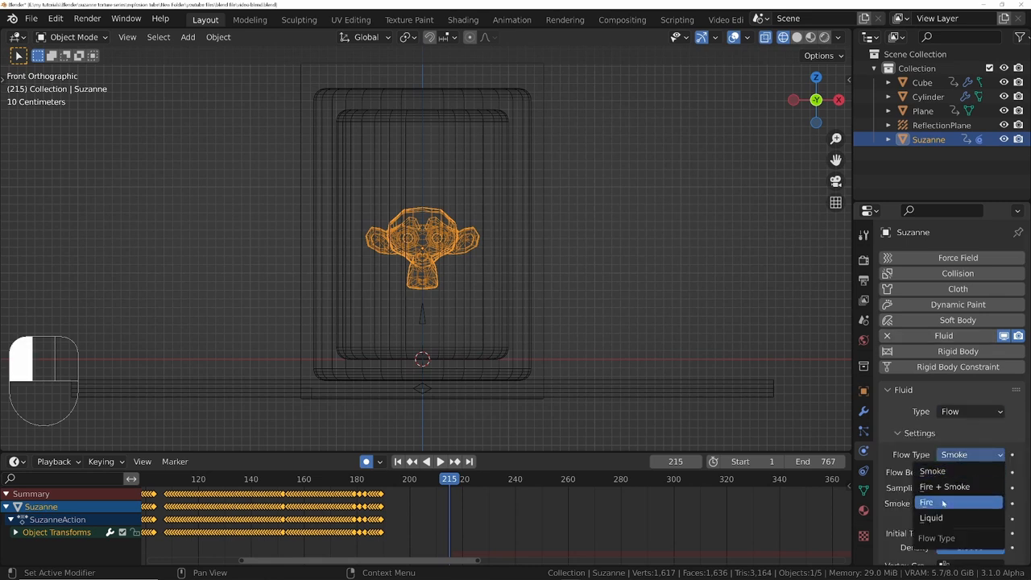
pyautogui.click(958, 517)
pyautogui.scroll(-3, 950, 402)
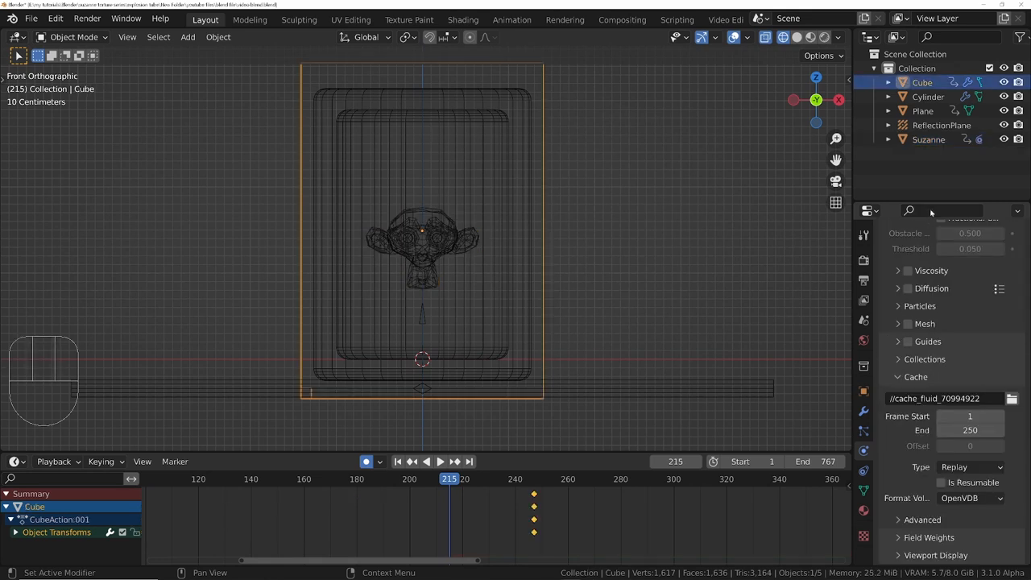
pyautogui.doubleClick(969, 430)
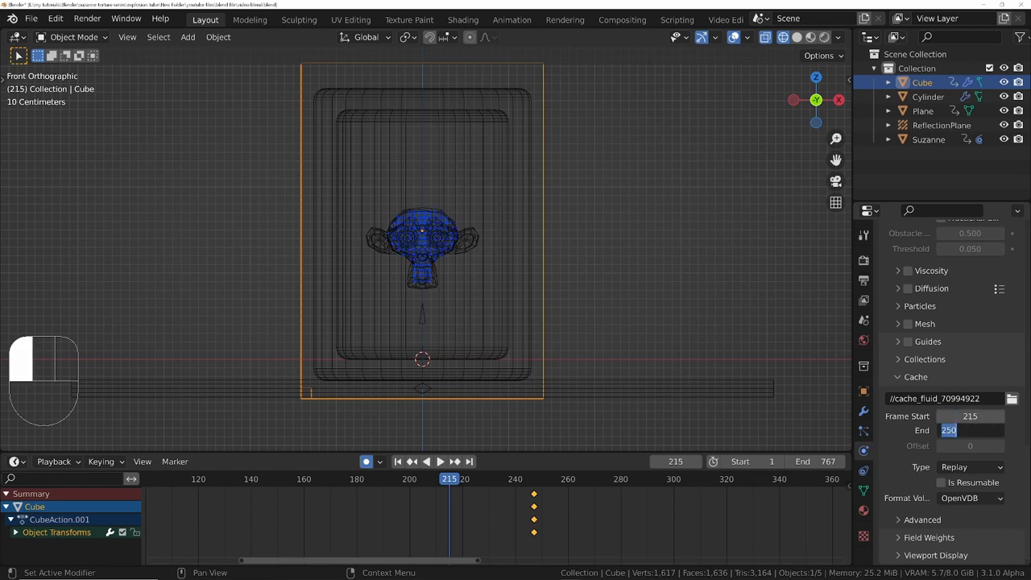
pyautogui.write('767')
# Step: Duplicate the jar cylinder in place and set the copy as a fluid Effector collider
pyautogui.click(497, 209)
pyautogui.hotkey('shift', 'd')
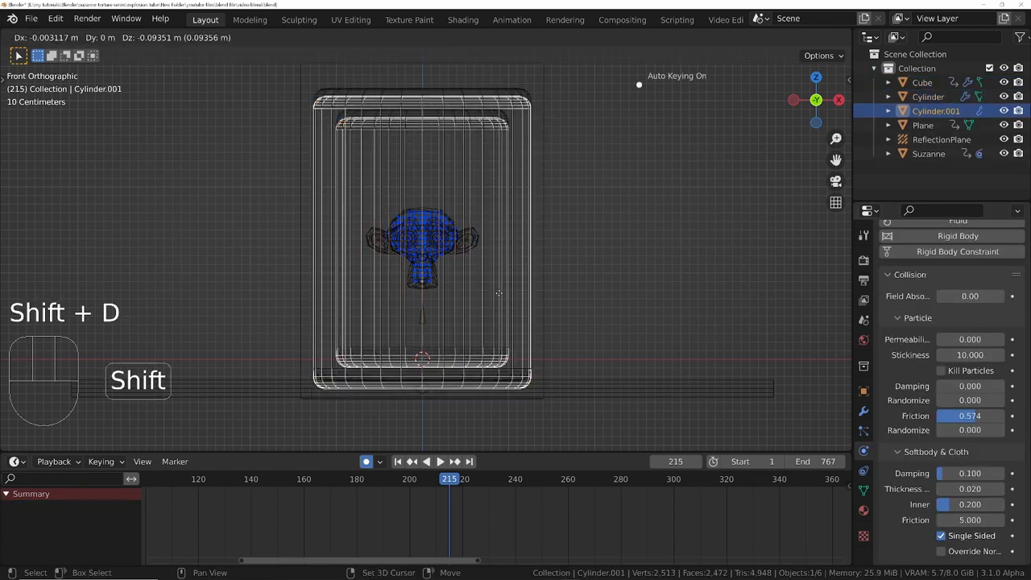
pyautogui.rightClick(699, 255)
pyautogui.click(909, 274)
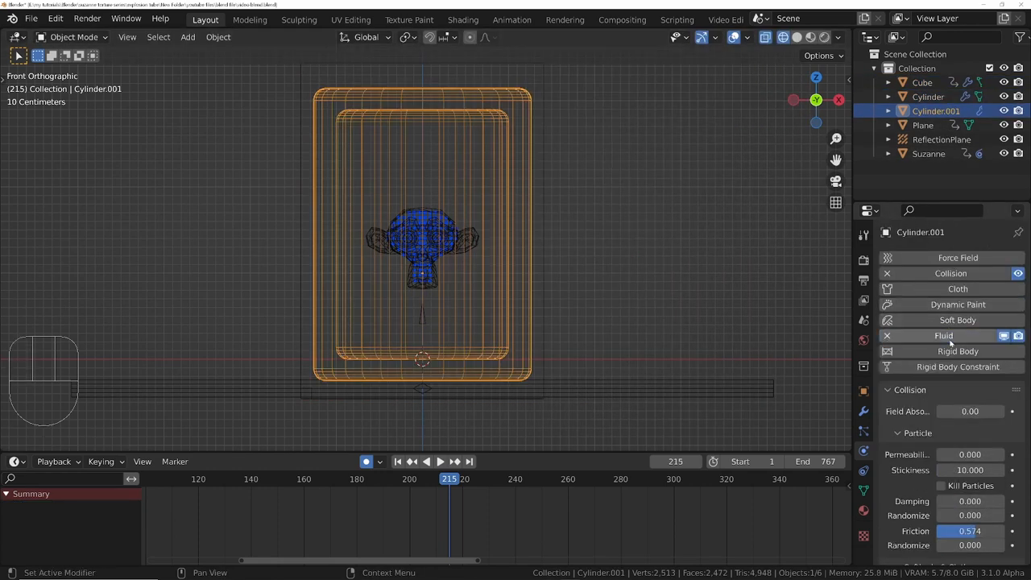
pyautogui.click(958, 335)
pyautogui.click(970, 430)
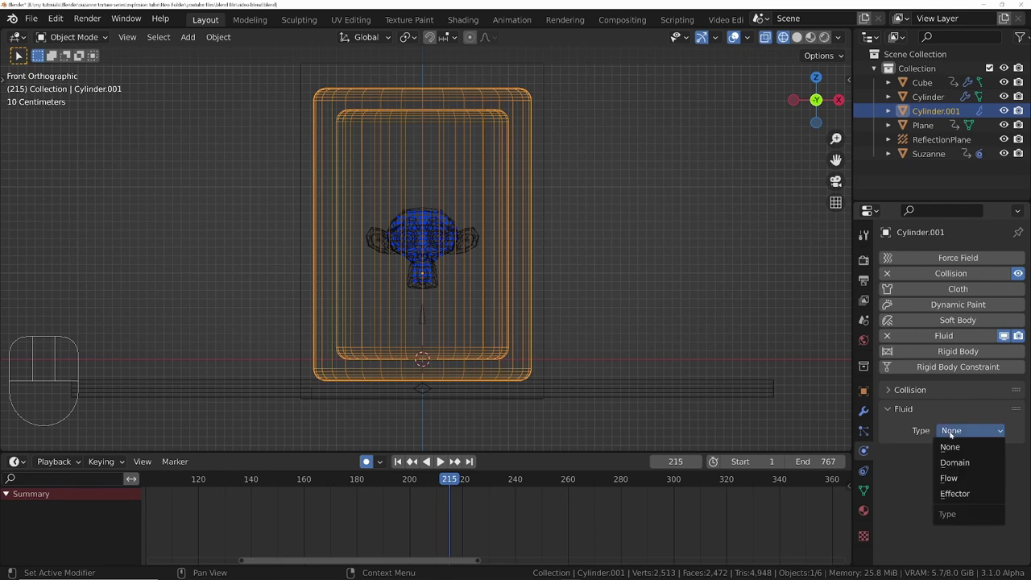
pyautogui.click(960, 494)
pyautogui.click(962, 473)
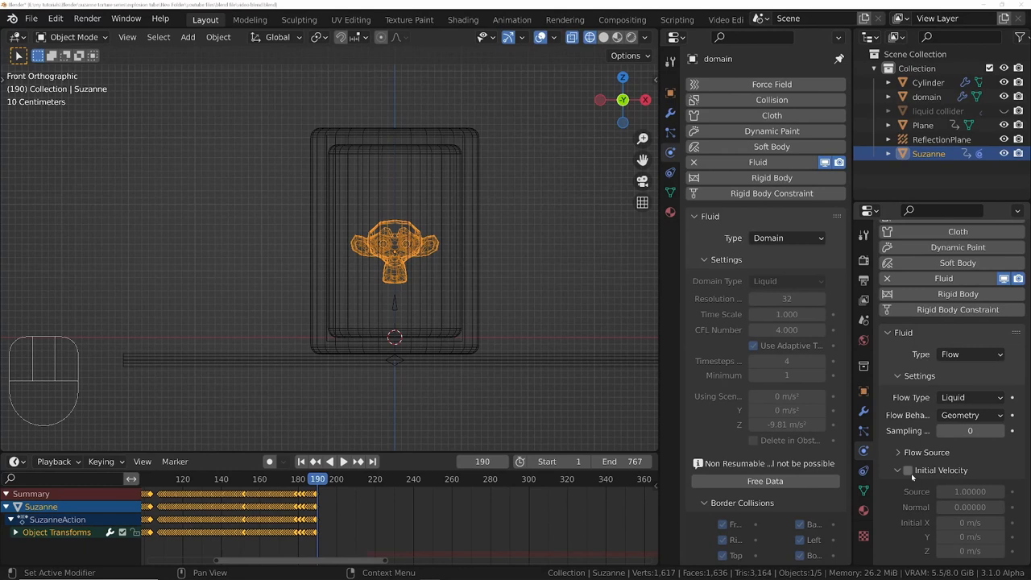
# Step: Give the flow an initial velocity of 100, adjust timesteps, test-bake and preview the liquid
pyautogui.click(909, 470)
pyautogui.write('100.00000')
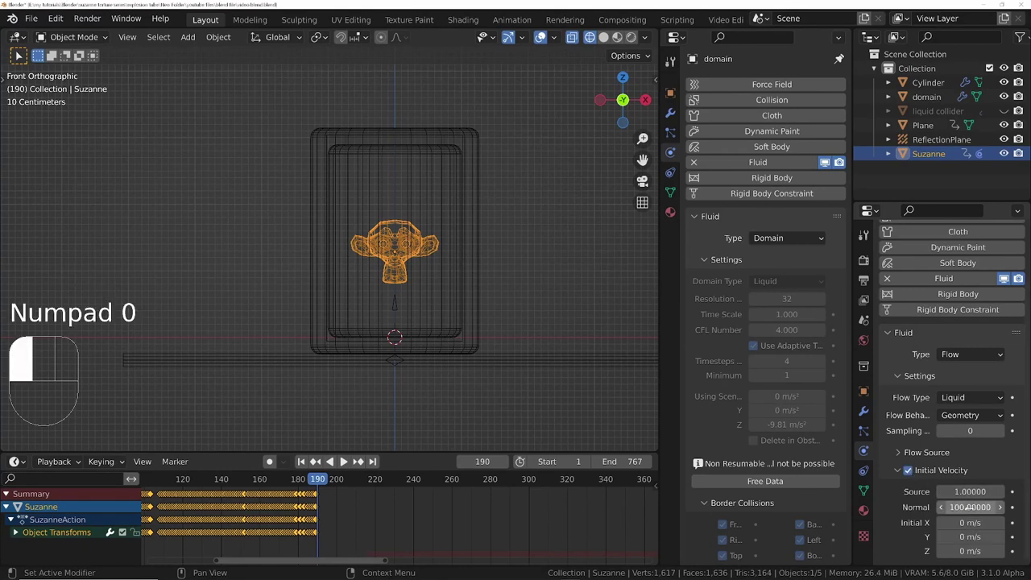
pyautogui.click(833, 465)
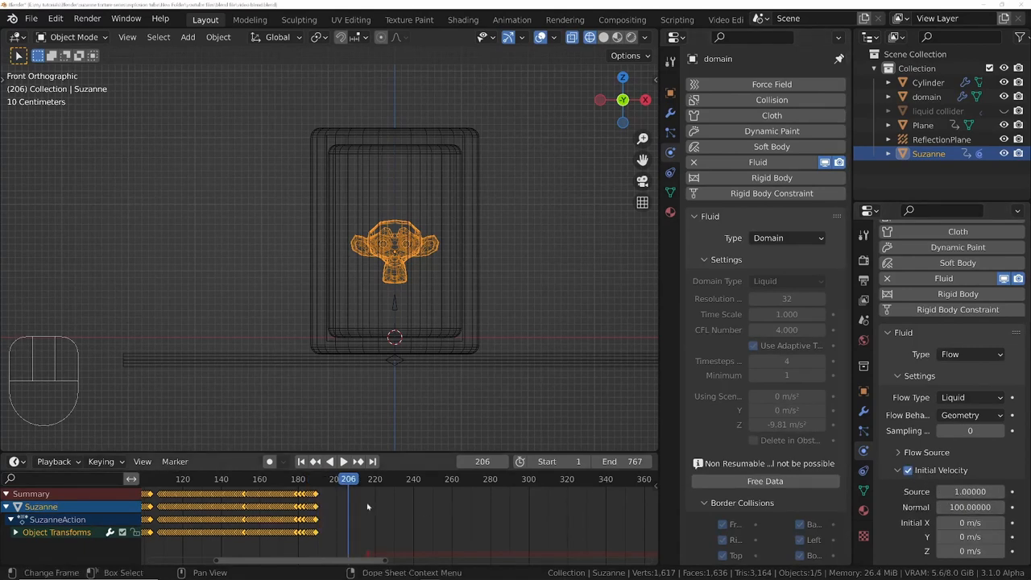
pyautogui.press('space')
pyautogui.press('space')
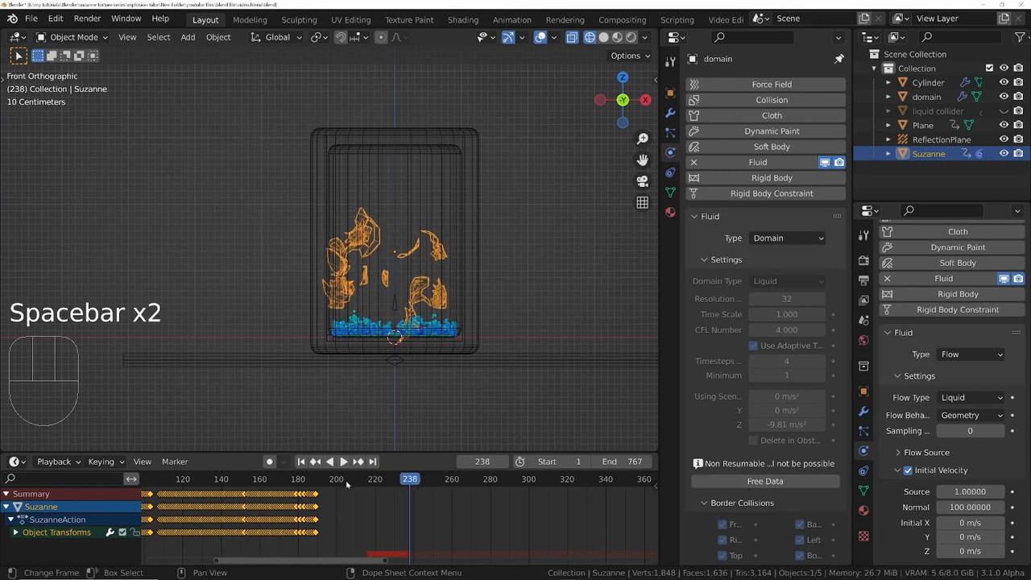
pyautogui.scroll(-3, 781, 293)
pyautogui.doubleClick(781, 293)
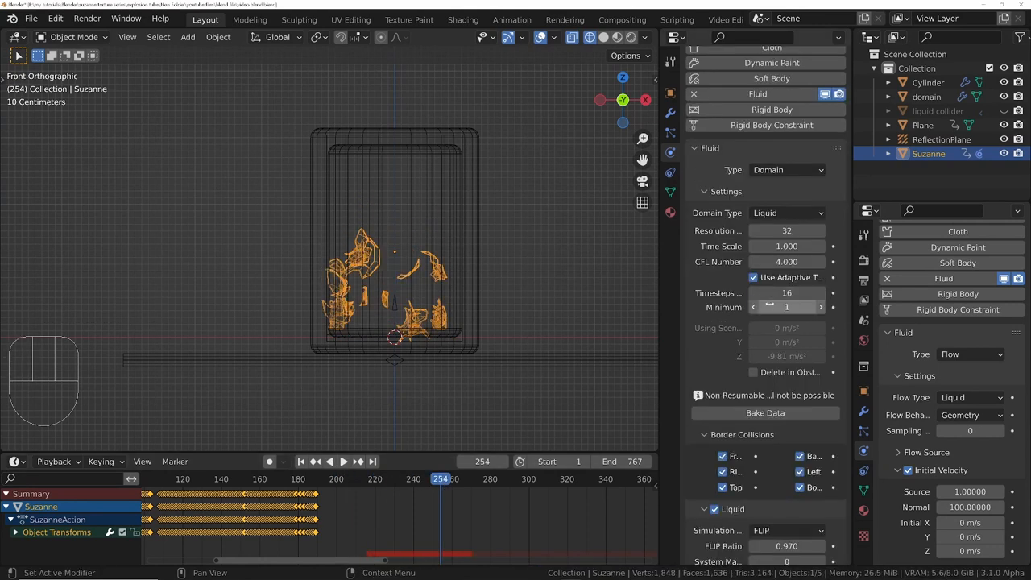
pyautogui.click(765, 412)
pyautogui.press('Escape')
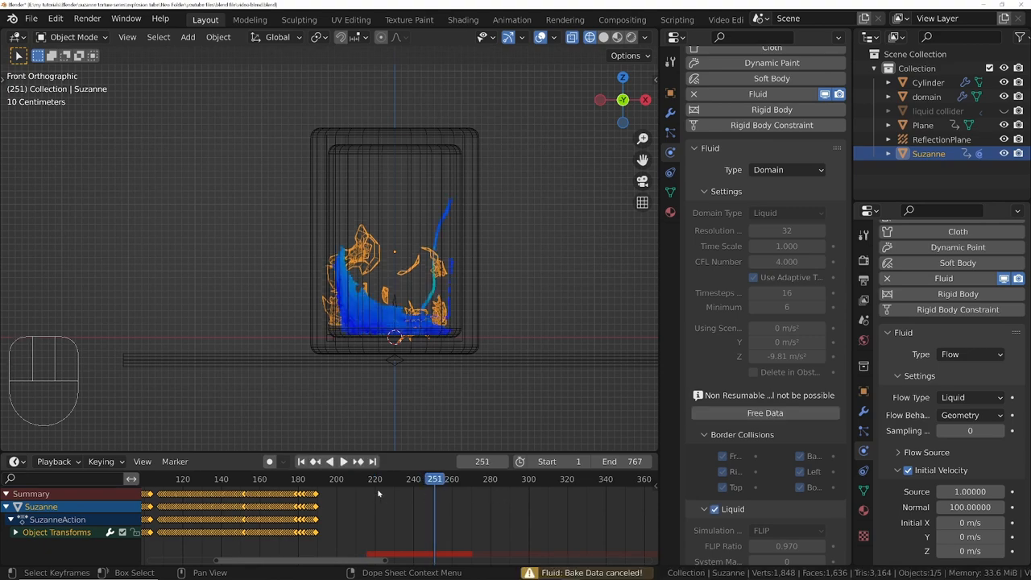
pyautogui.click(377, 483)
pyautogui.press('space')
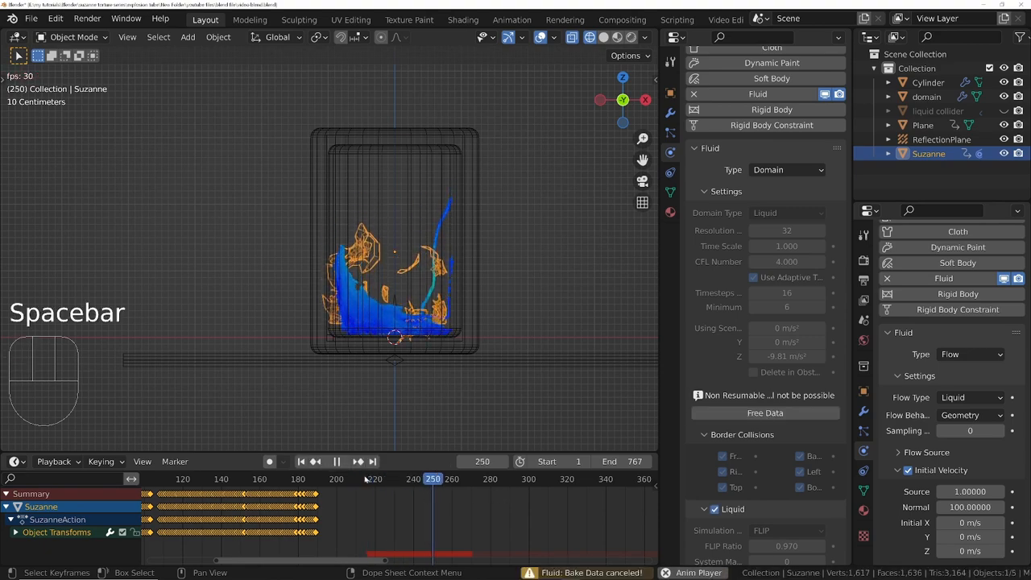
pyautogui.press('space')
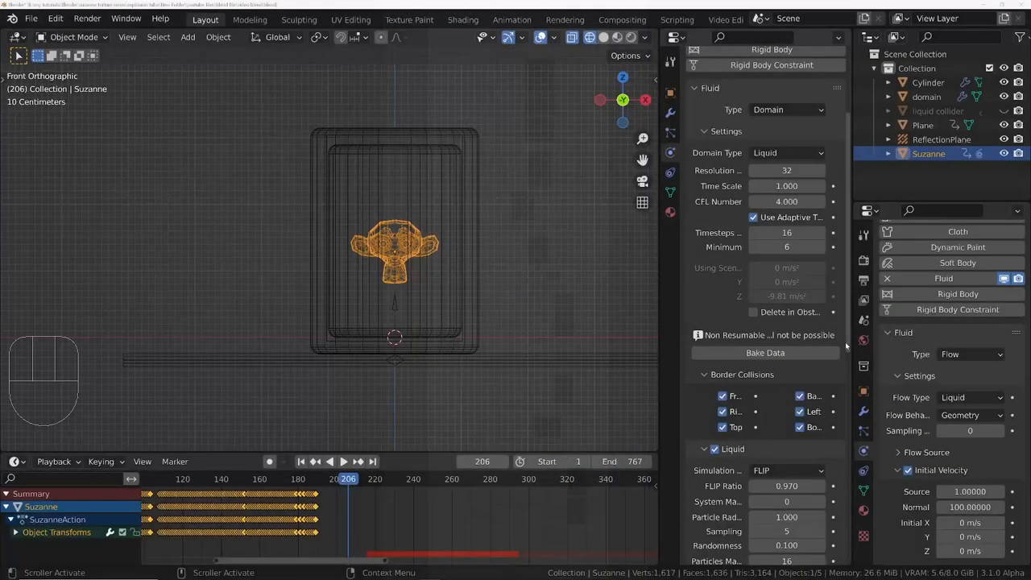
# Step: Bake the liquid data, enable Mesh generation, bake the mesh and play the meshed liquid
pyautogui.click(758, 354)
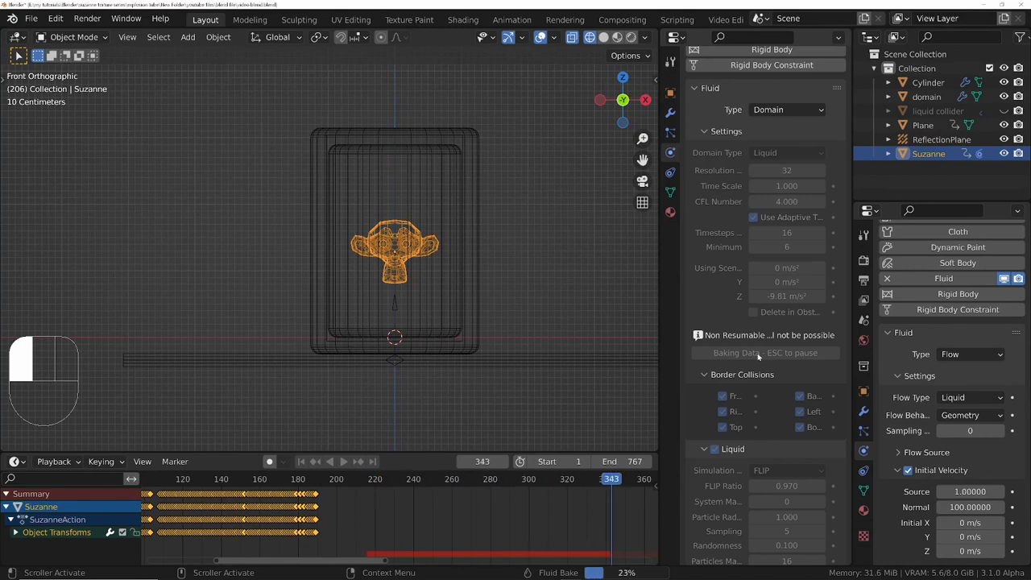
pyautogui.scroll(-8, 758, 354)
pyautogui.click(715, 341)
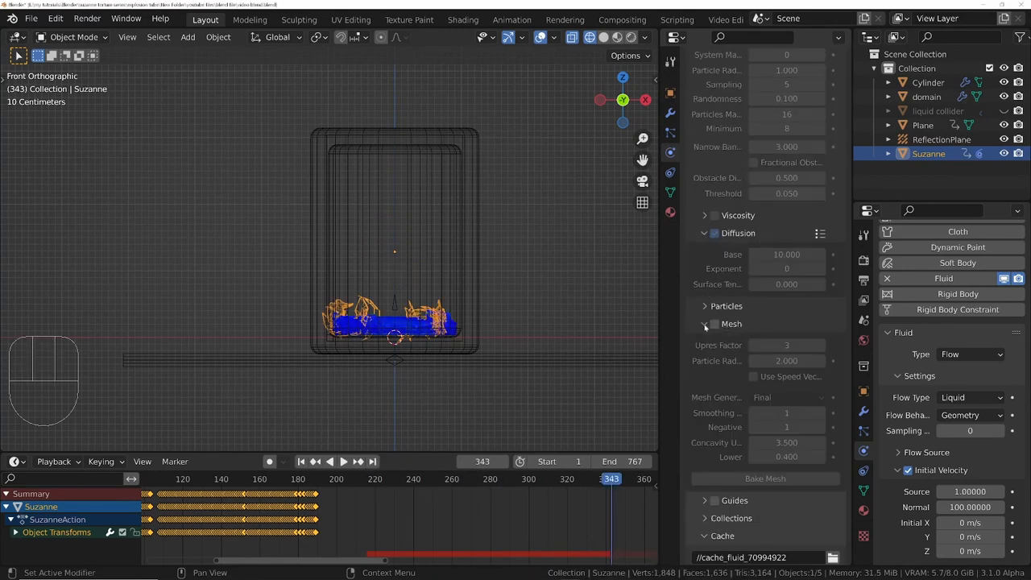
pyautogui.click(788, 480)
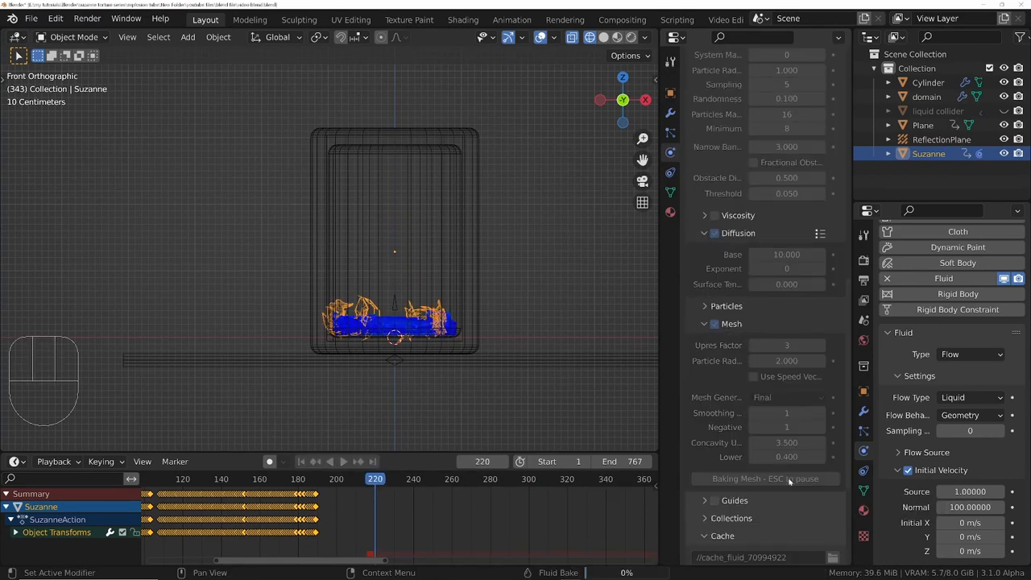
pyautogui.press('space')
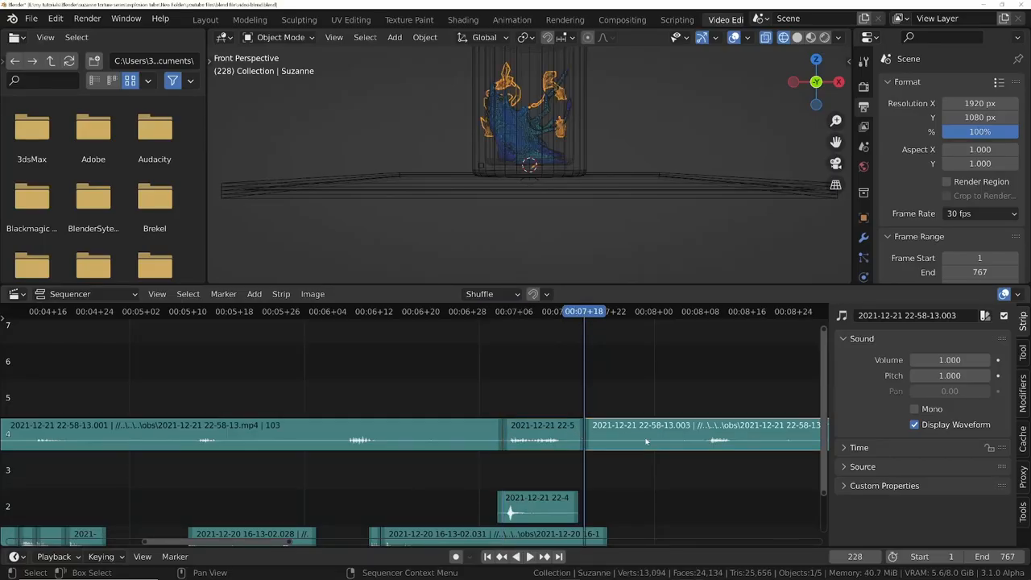
# Step: Delete the two long recording strips in channel 4 of the sequencer
pyautogui.click(701, 435)
pyautogui.press('Delete')
pyautogui.click(241, 435)
pyautogui.press('Delete')
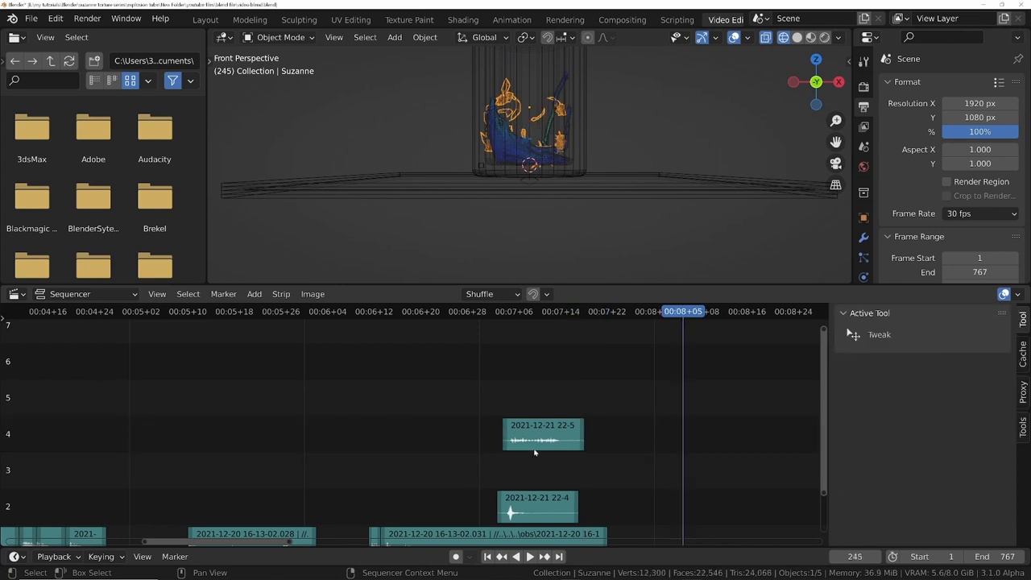
# Step: Slide the remaining short clip slightly later and play the sequence to check it
pyautogui.press('g')
pyautogui.click(468, 319)
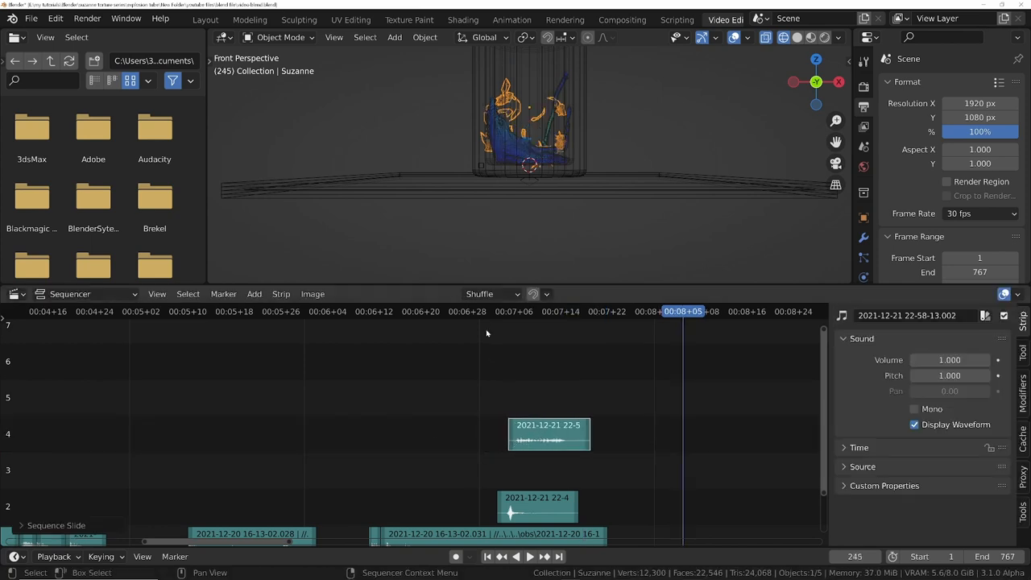
pyautogui.press('space')
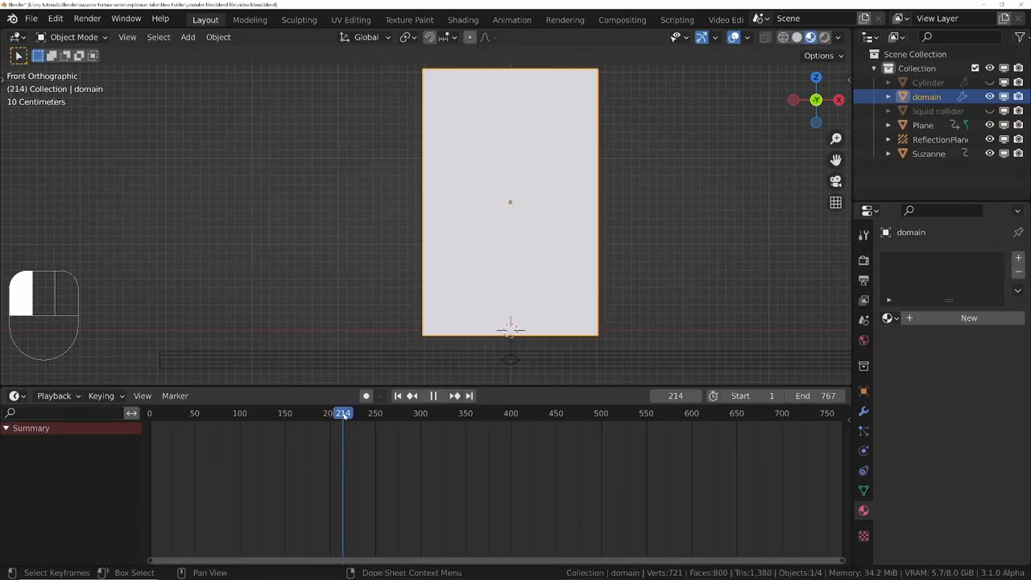
# Step: Key the domain's viewport/render visibility to switch at frames 214-215 and play back to verify
pyautogui.moveTo(342, 413); pyautogui.dragTo(345, 413)
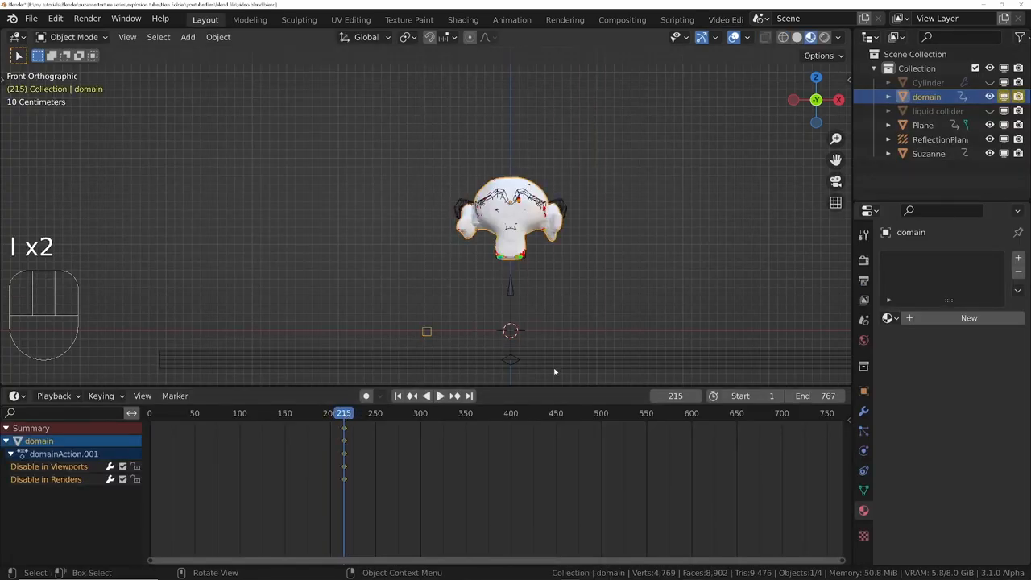
pyautogui.press('Left')
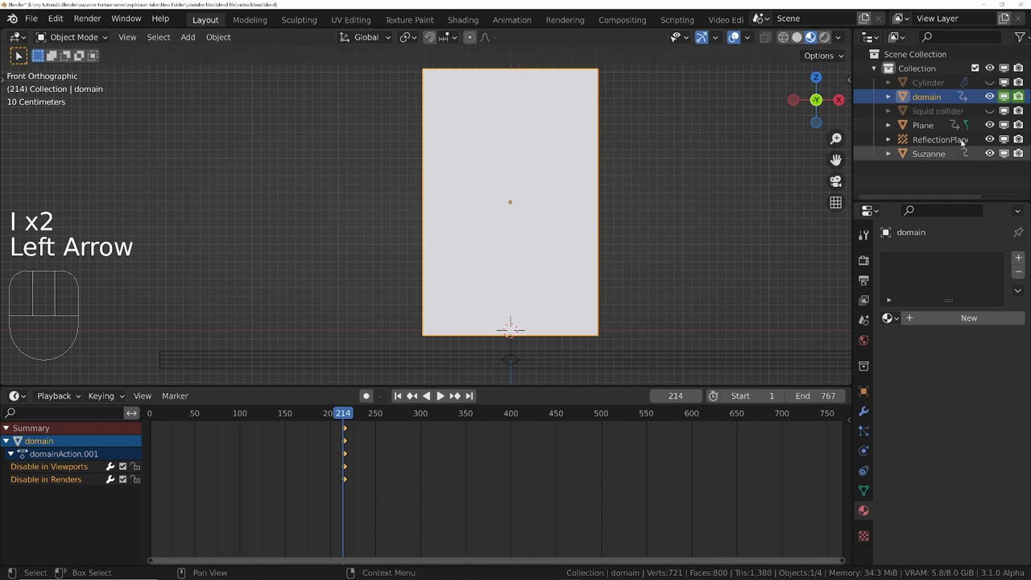
pyautogui.click(989, 97)
pyautogui.click(294, 413)
pyautogui.press('space')
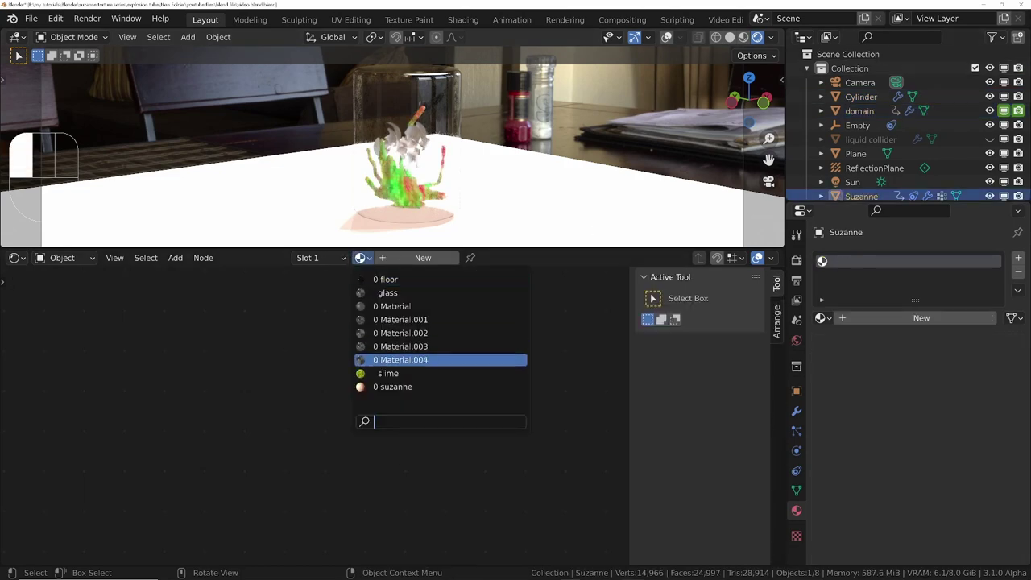
# Step: Assign the suzanne material, then keyframe the camera at frame 1 and a close-up at frame 109
pyautogui.click(392, 386)
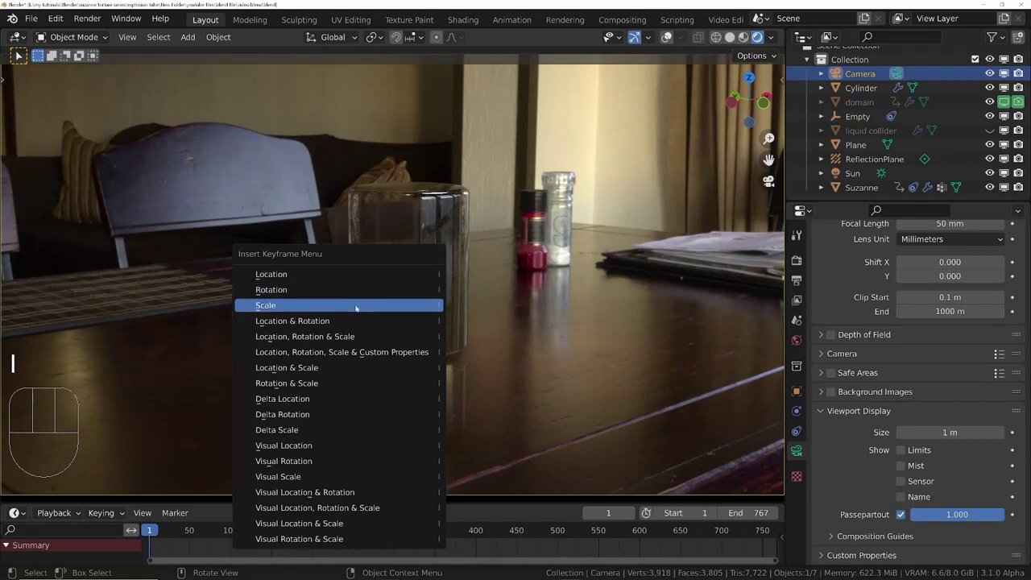
pyautogui.click(356, 309)
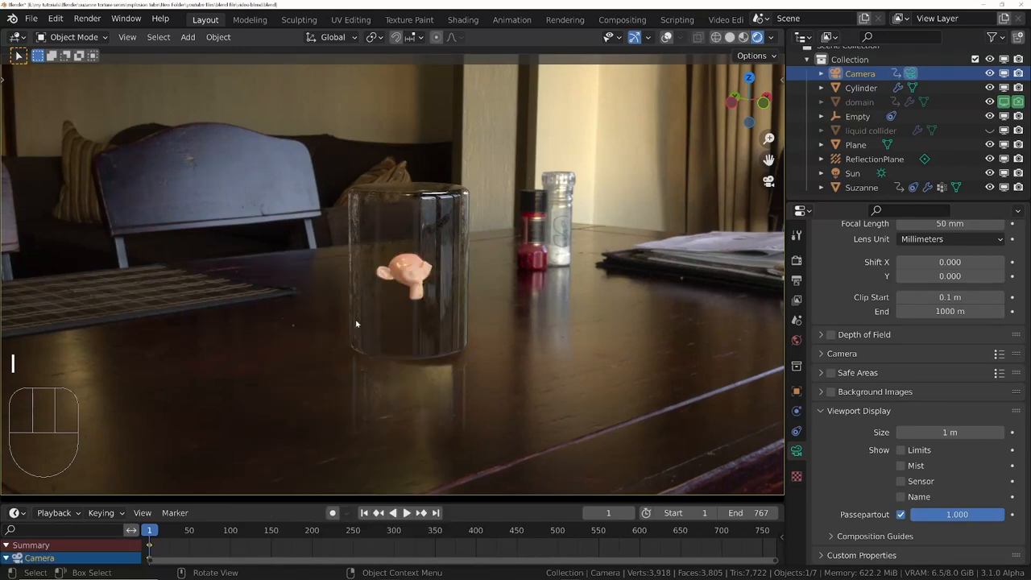
pyautogui.click(238, 530)
pyautogui.hotkey('ctrl', 'c')
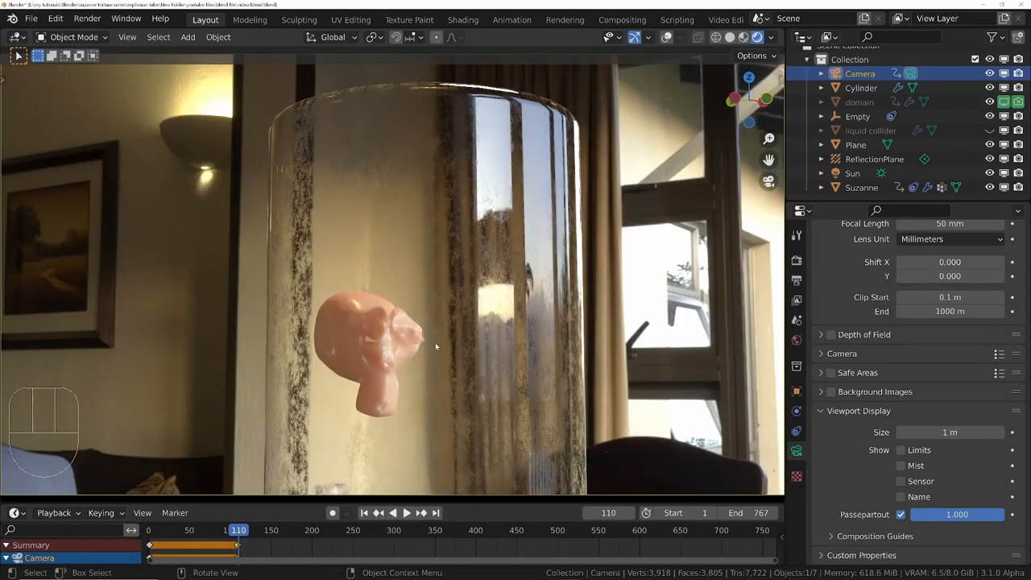
pyautogui.press('space')
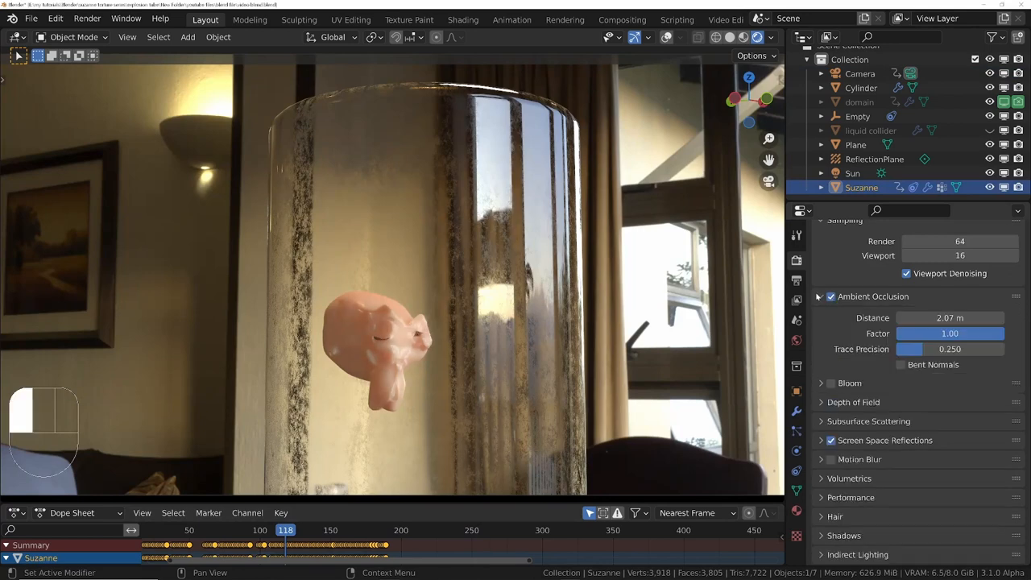
# Step: Enable Bloom with a lowered threshold for a stronger glow
pyautogui.click(831, 403)
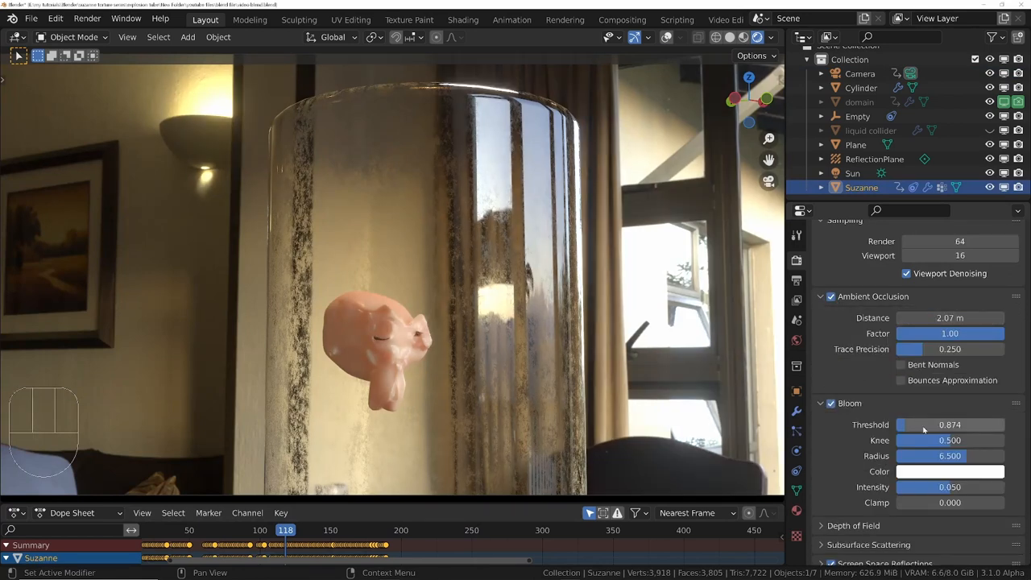
pyautogui.moveTo(934, 424); pyautogui.dragTo(900, 425)
pyautogui.click(796, 280)
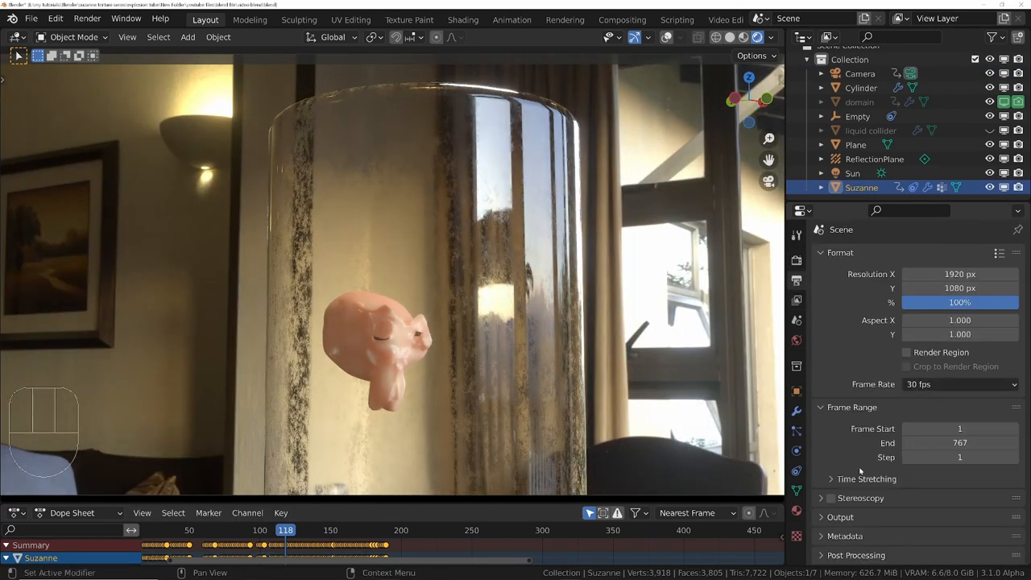
pyautogui.click(840, 516)
pyautogui.scroll(-5, 858, 402)
# Step: Set output to FFmpeg Video in an MPEG-4 container with AAC audio
pyautogui.click(939, 433)
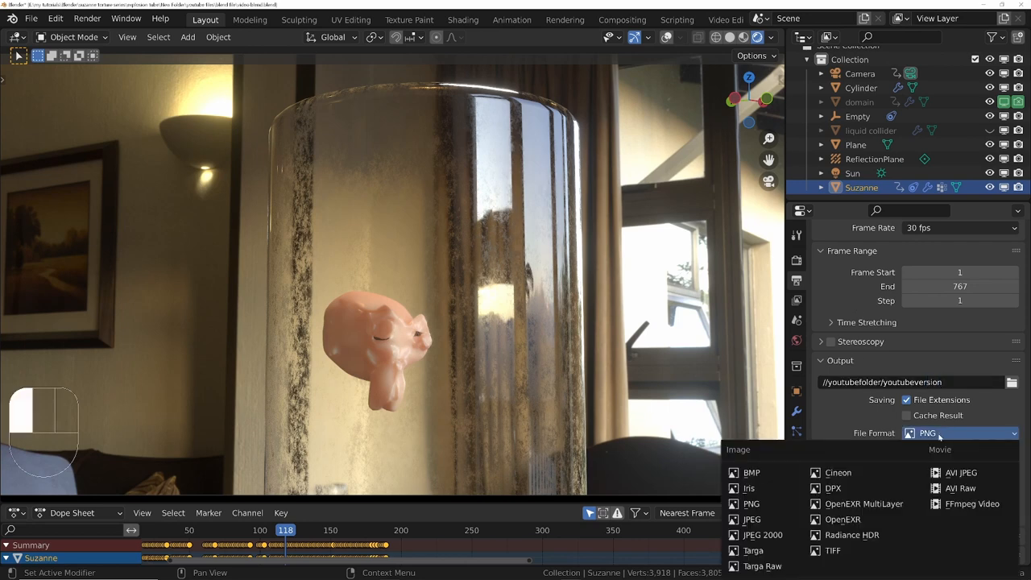
pyautogui.click(964, 503)
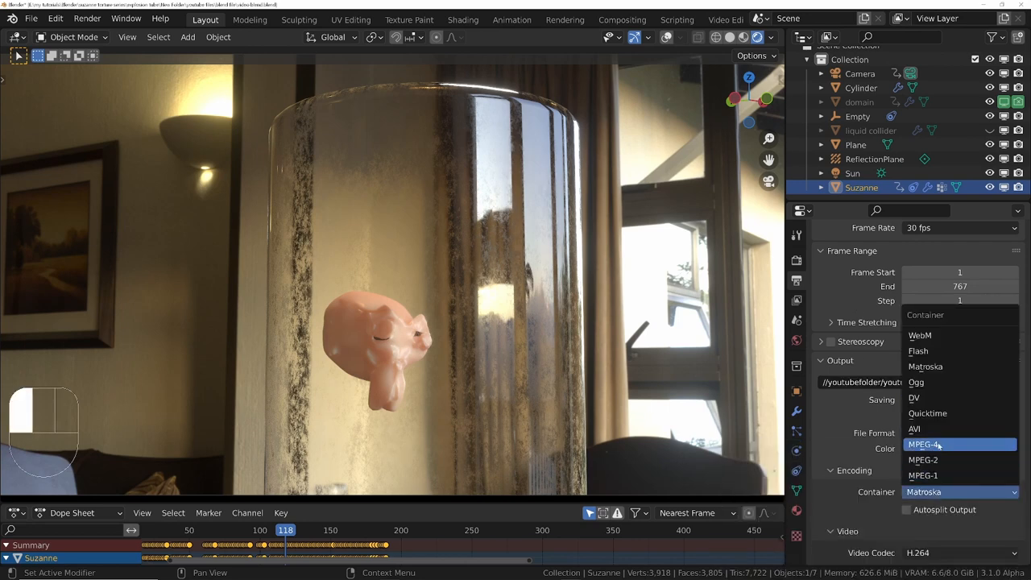
pyautogui.click(958, 443)
pyautogui.scroll(-3, 926, 403)
pyautogui.click(959, 513)
pyautogui.click(939, 480)
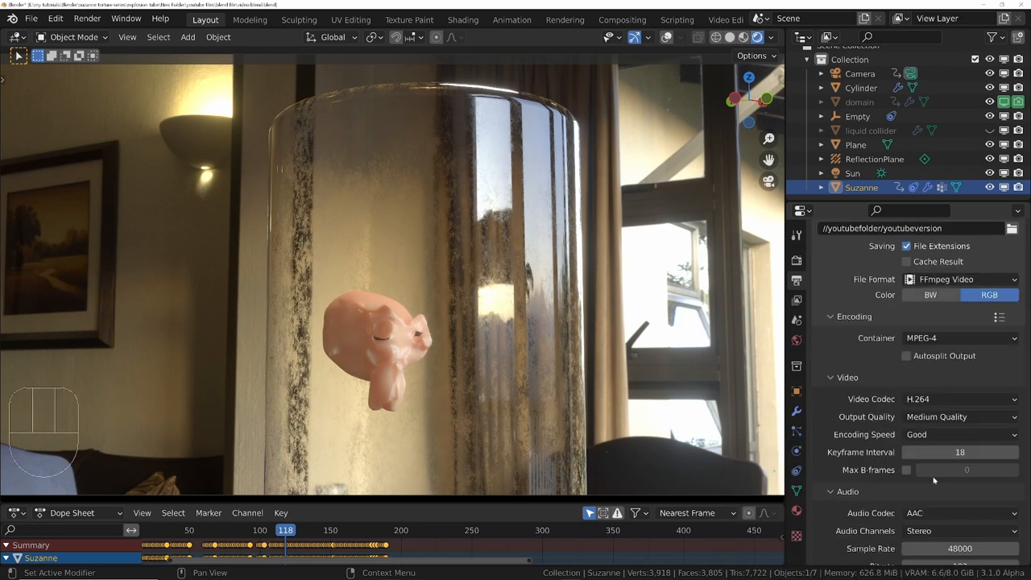
# Step: Start rendering the whole animation via Render > Render Animation
pyautogui.hotkey('ctrl', 'F12')
pyautogui.click(86, 18)
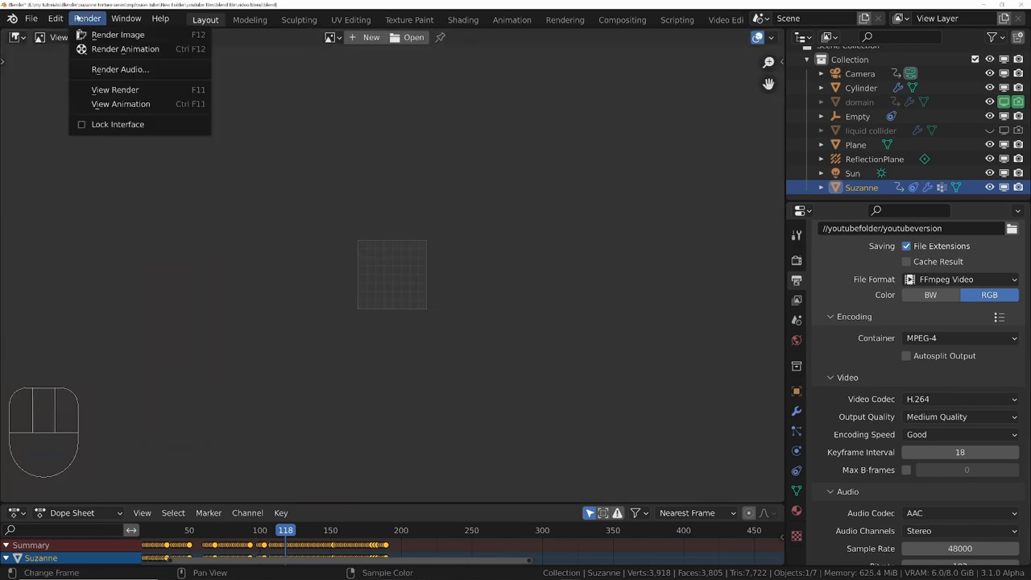
pyautogui.click(123, 49)
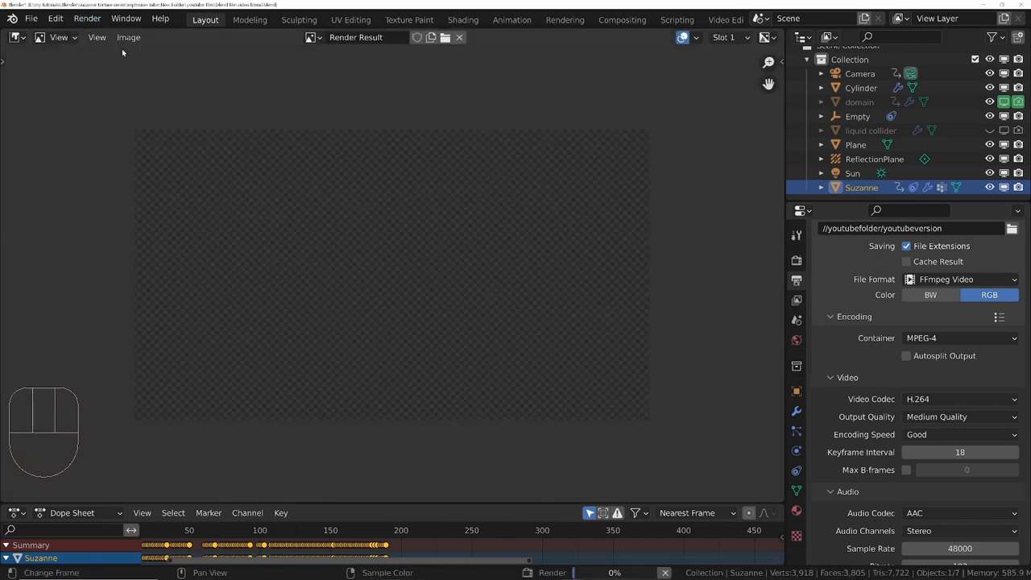